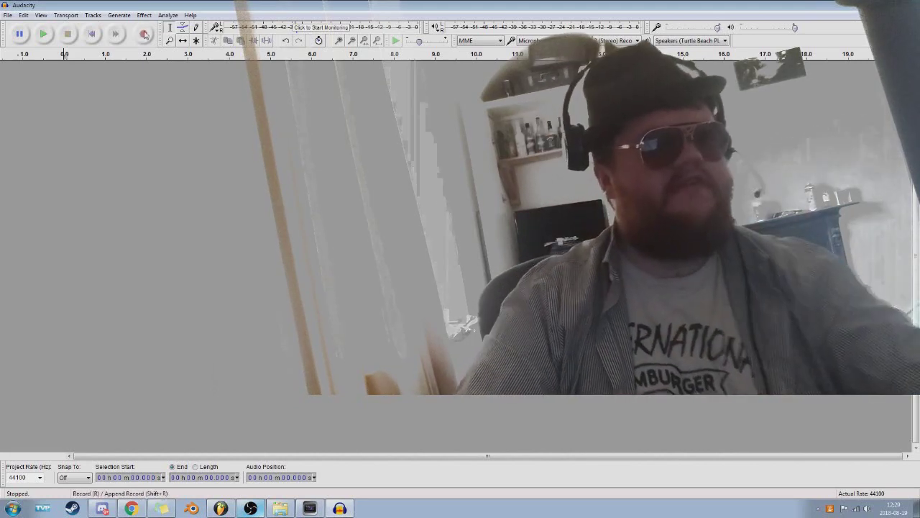
Step: Record a first voice take, stop it, and discard that track
left_click(143, 34)
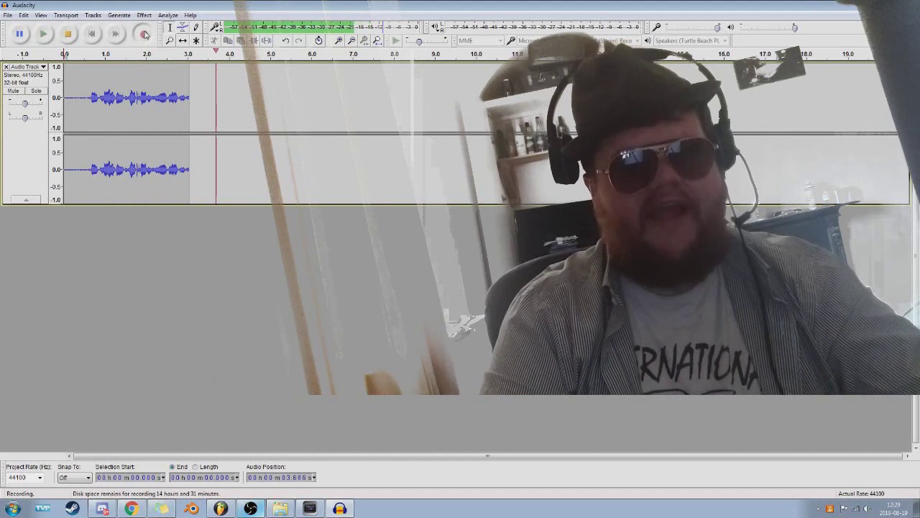
left_click(68, 34)
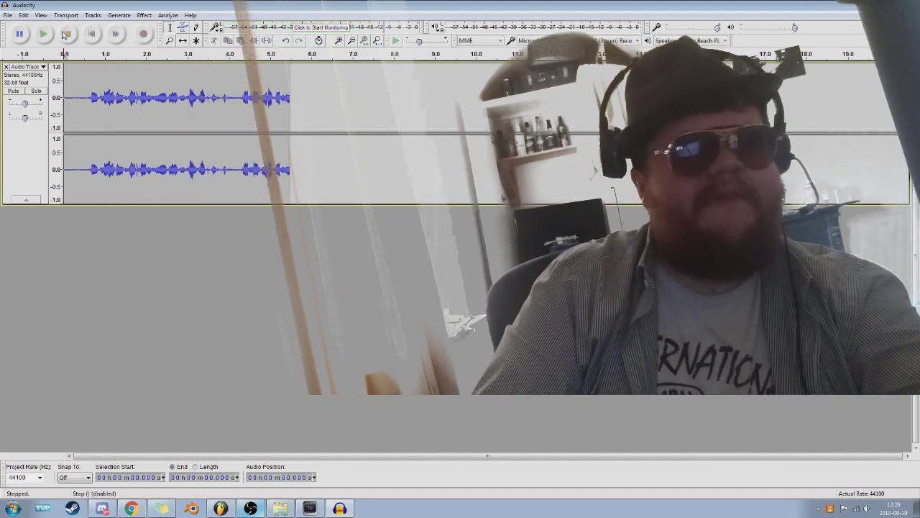
left_click(6, 67)
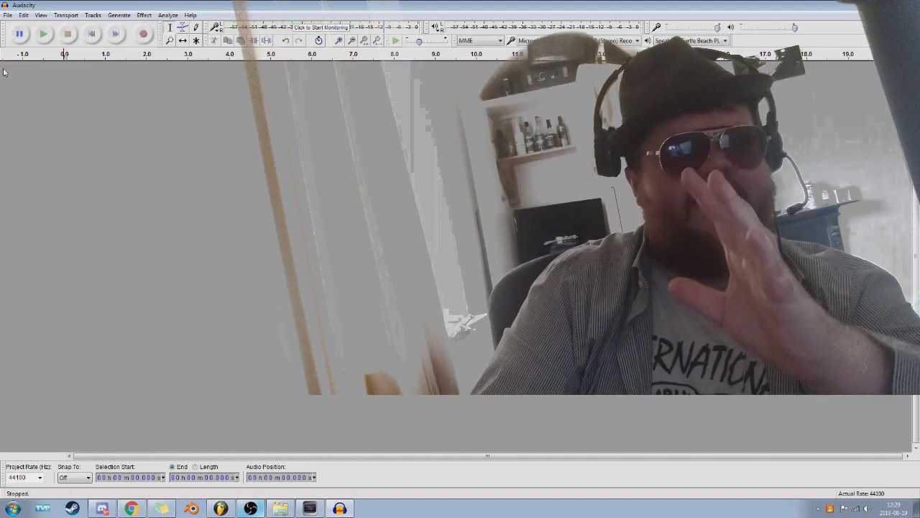
Step: Record a new 9-second voice take, select the track, and play it back
left_click(144, 34)
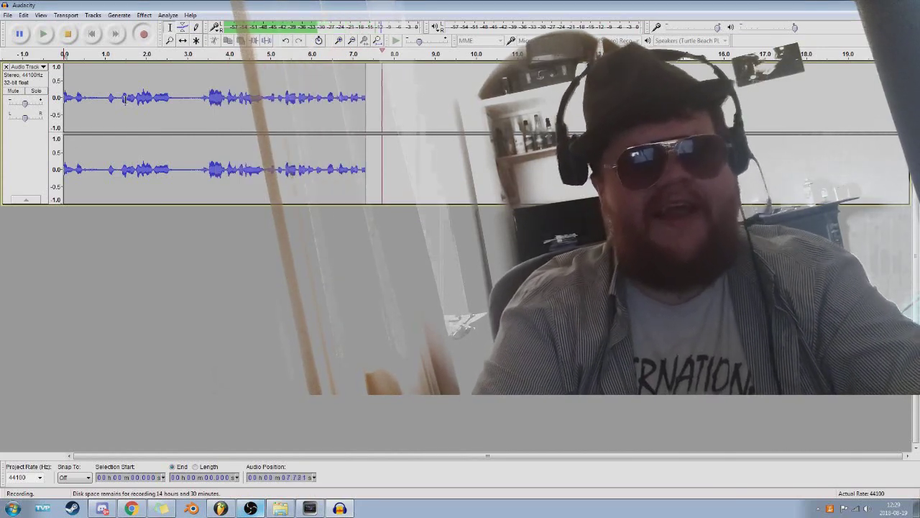
left_click(68, 34)
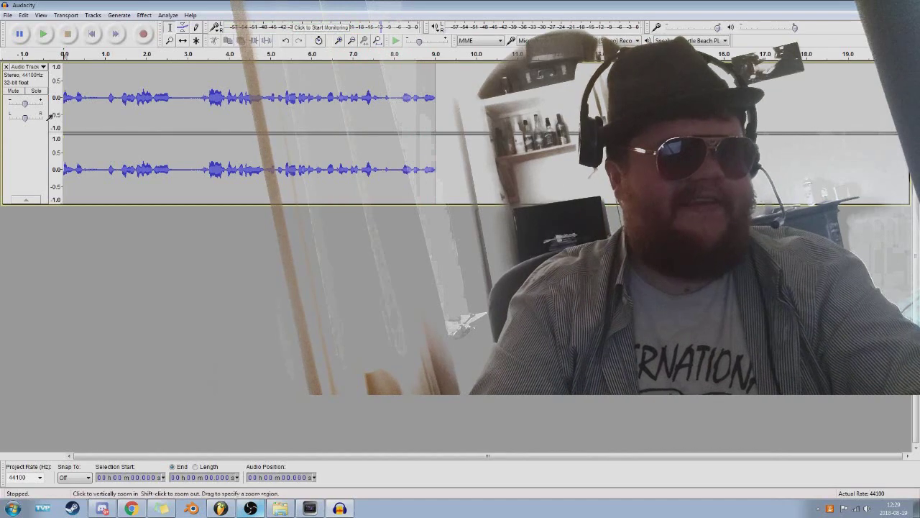
left_click(35, 155)
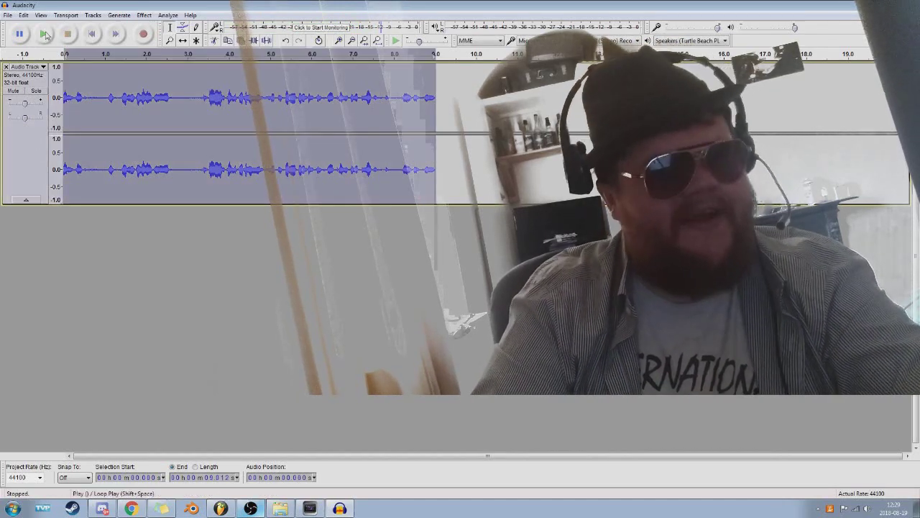
left_click(44, 34)
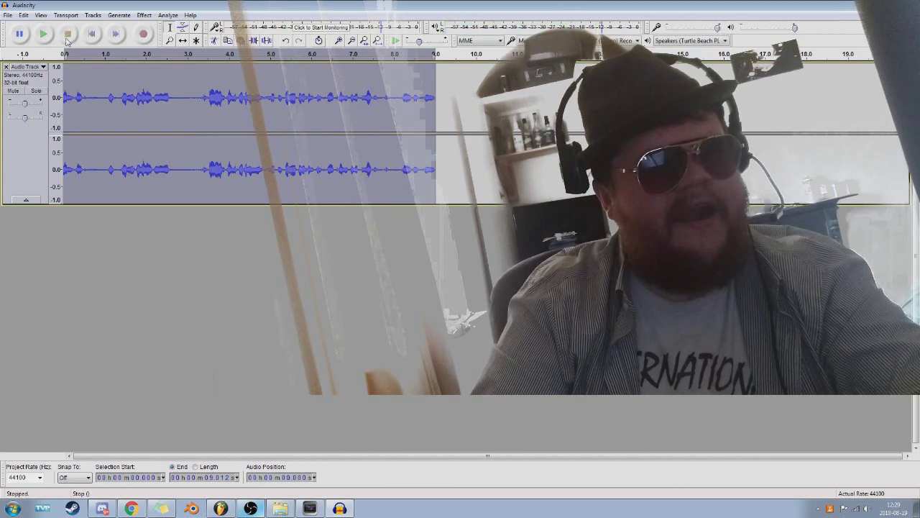
Step: Lower the recording's pitch by about 5.69 semitones with Change Pitch
left_click(146, 14)
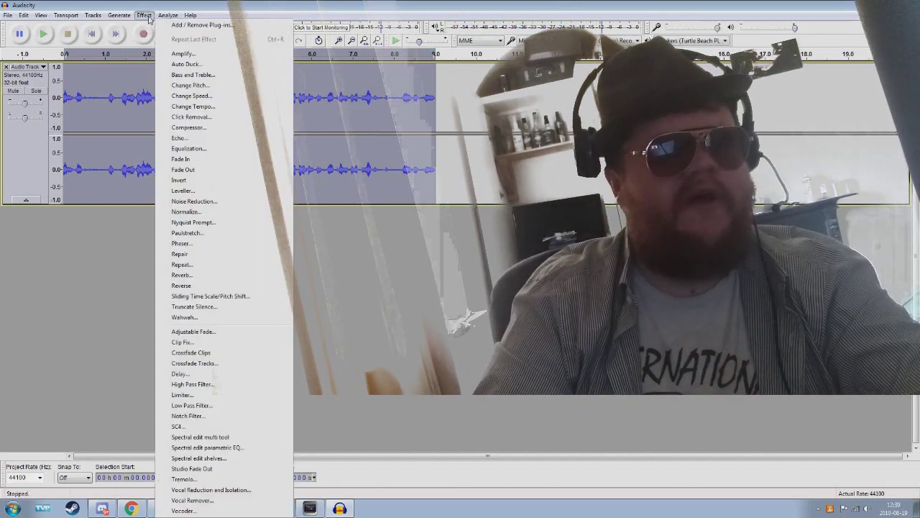
left_click(191, 85)
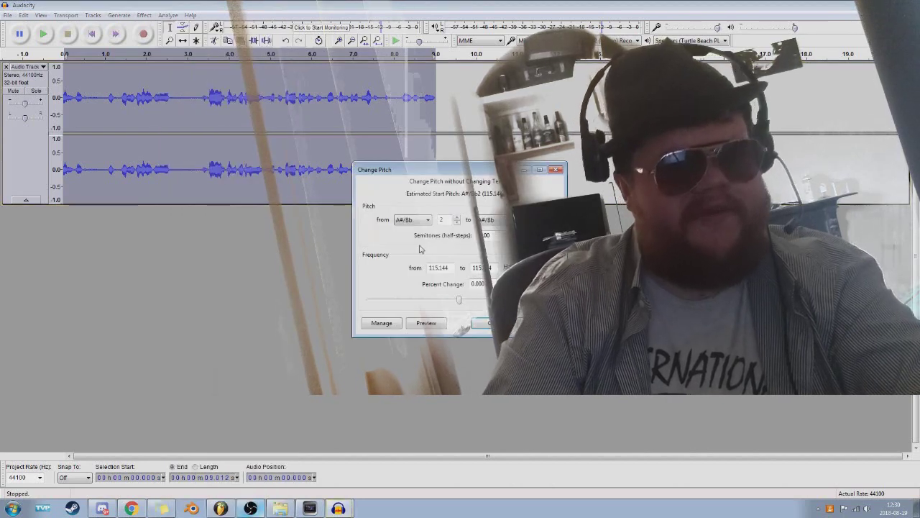
left_click(463, 300)
left_click_drag(462, 301, 421, 301)
left_click(478, 323)
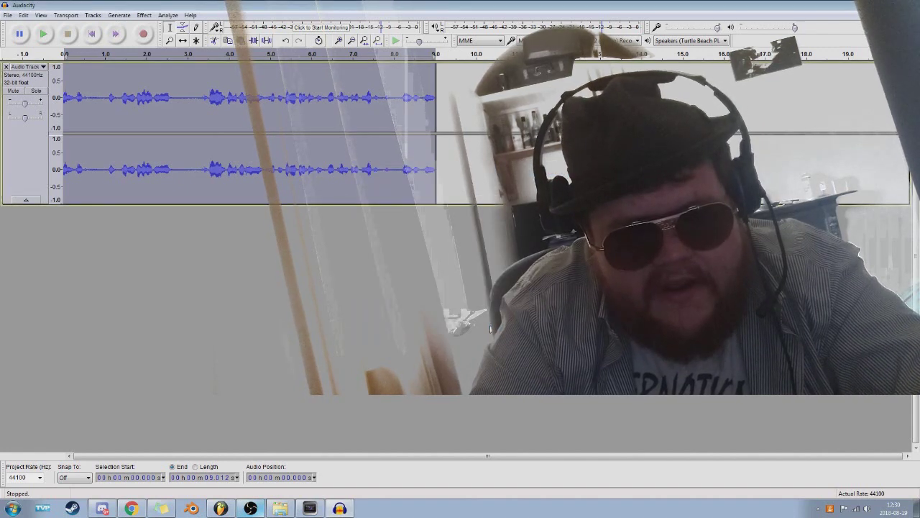
Step: Play the pitch-shifted clip and set the track gain to about +4.8 dB
left_click(43, 34)
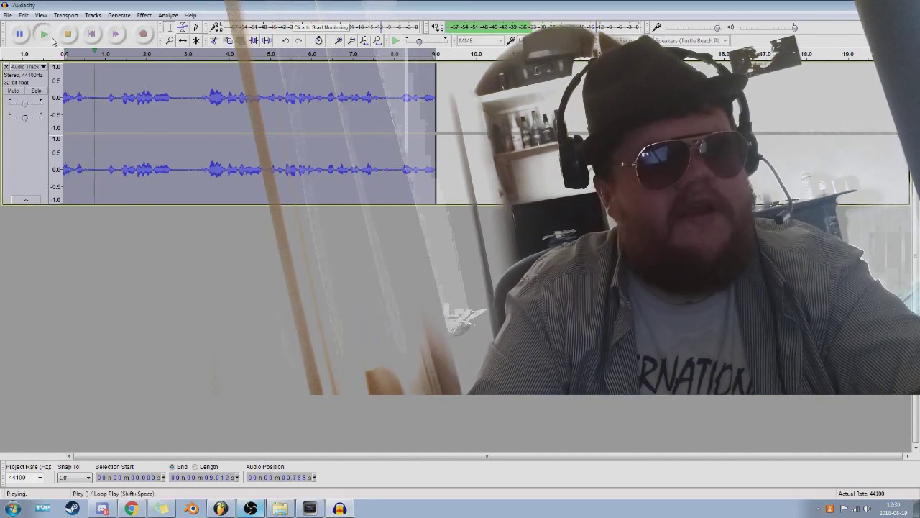
left_click_drag(25, 109, 31, 110)
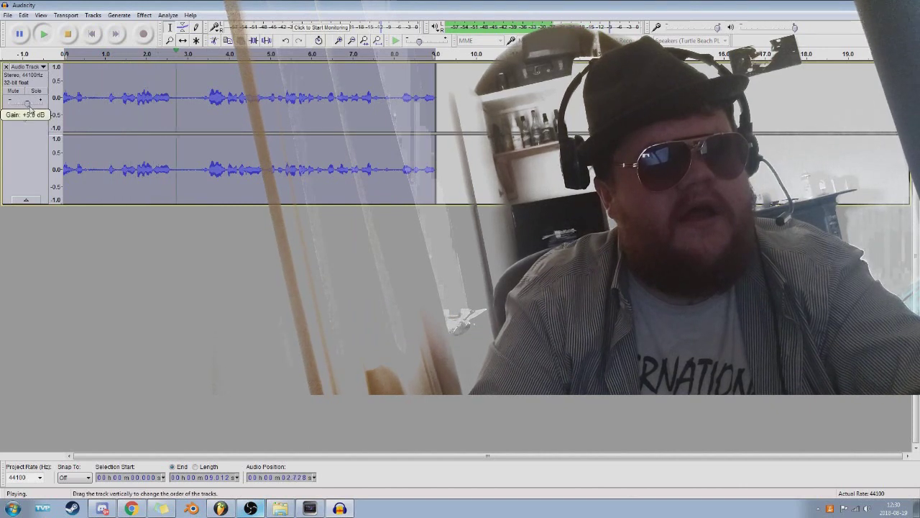
left_click_drag(31, 110, 29, 109)
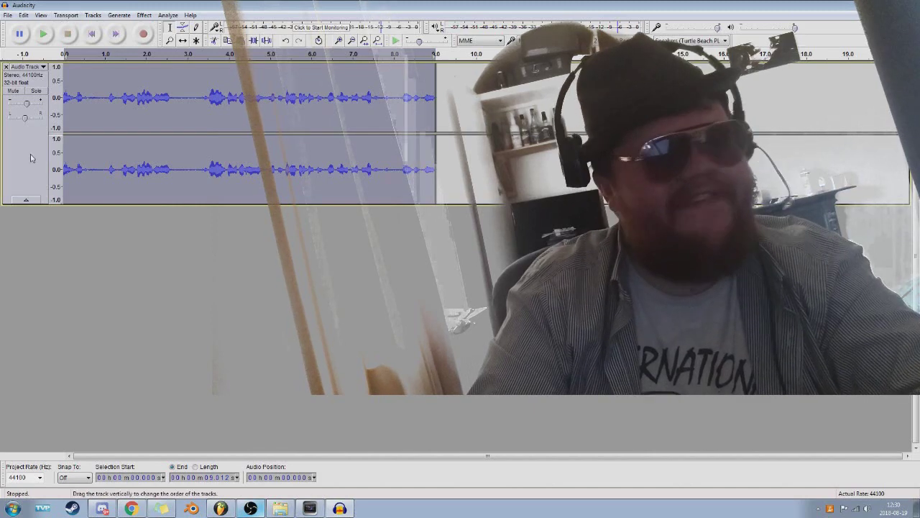
left_click(144, 16)
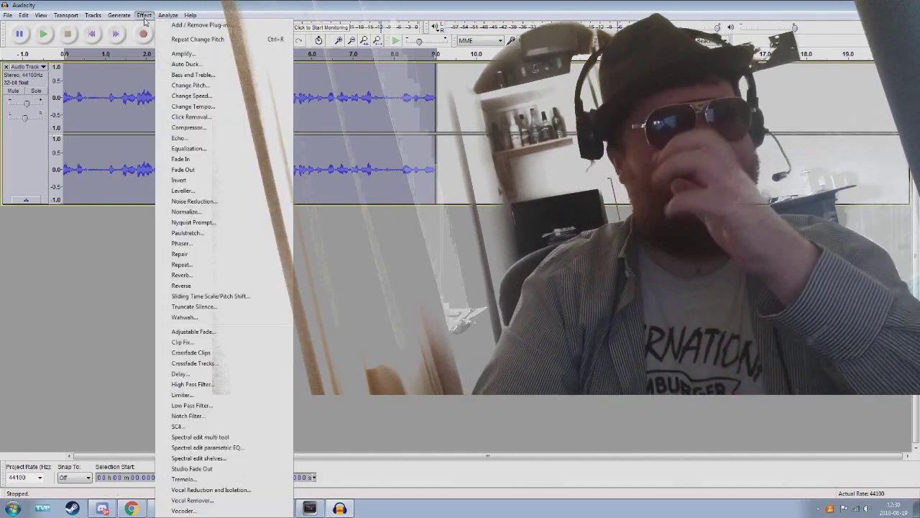
Step: Apply Echo with default settings, listen to it, then undo the echo
left_click(220, 138)
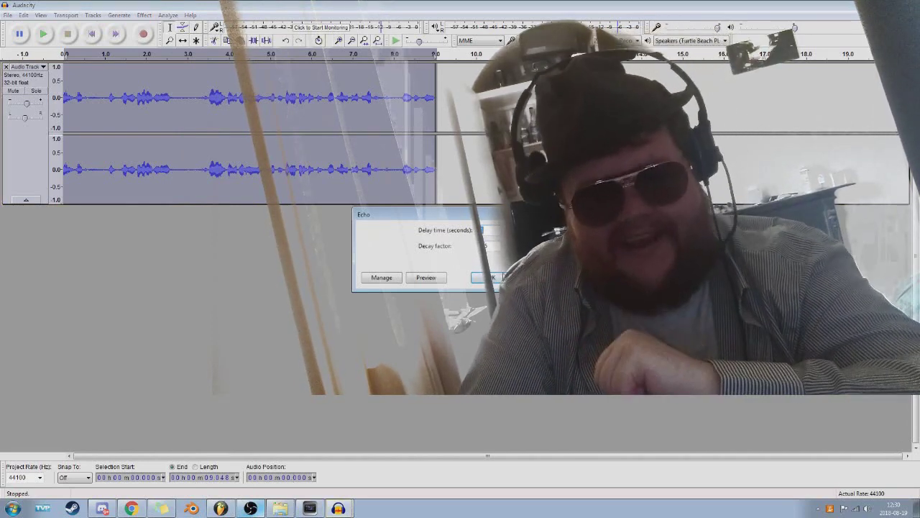
left_click(489, 277)
left_click(43, 34)
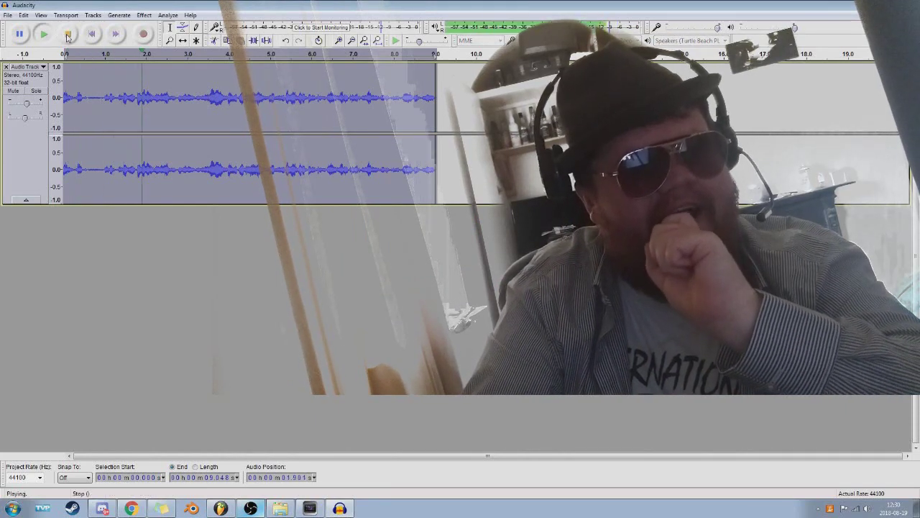
left_click(67, 34)
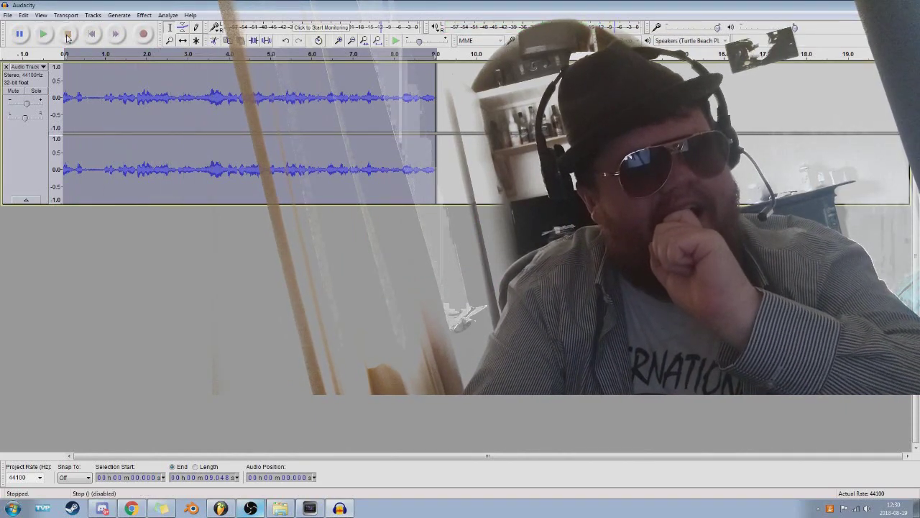
left_click(24, 16)
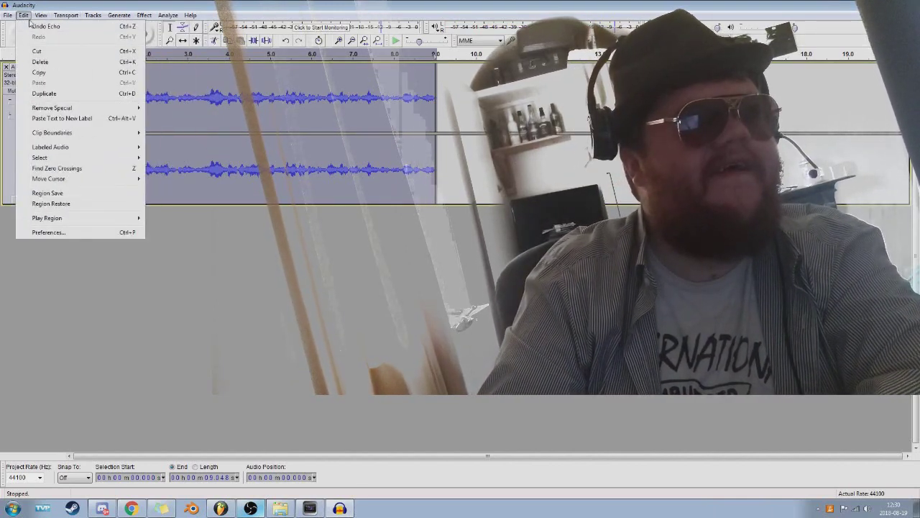
left_click(24, 15)
left_click(143, 15)
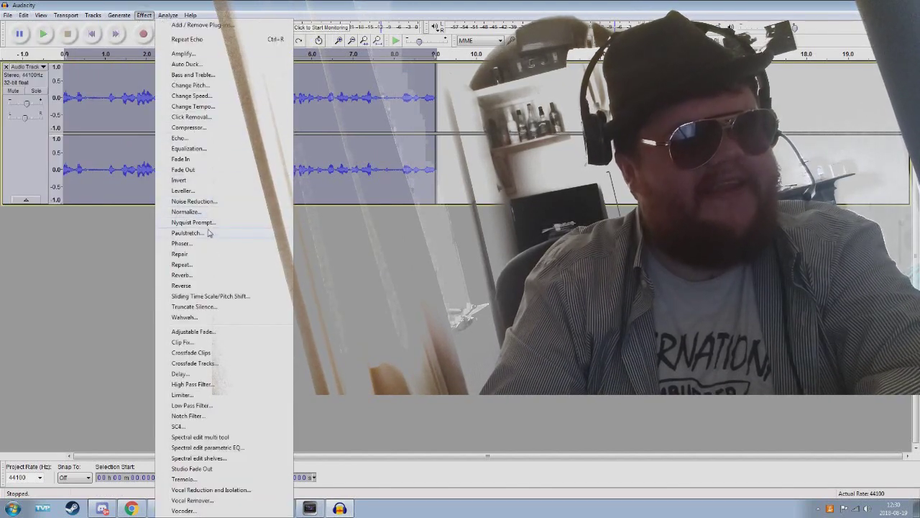
Step: Apply Reverb with default settings and play the voice take to check it
left_click(208, 277)
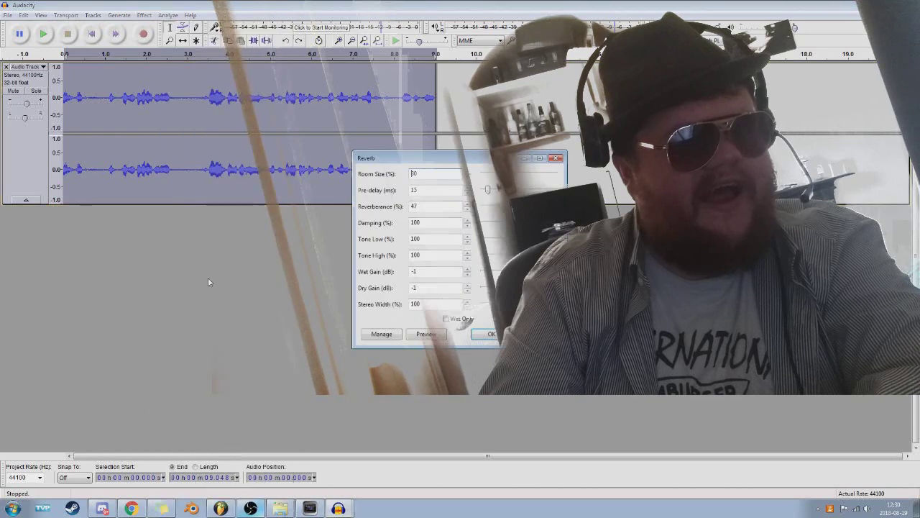
left_click(492, 334)
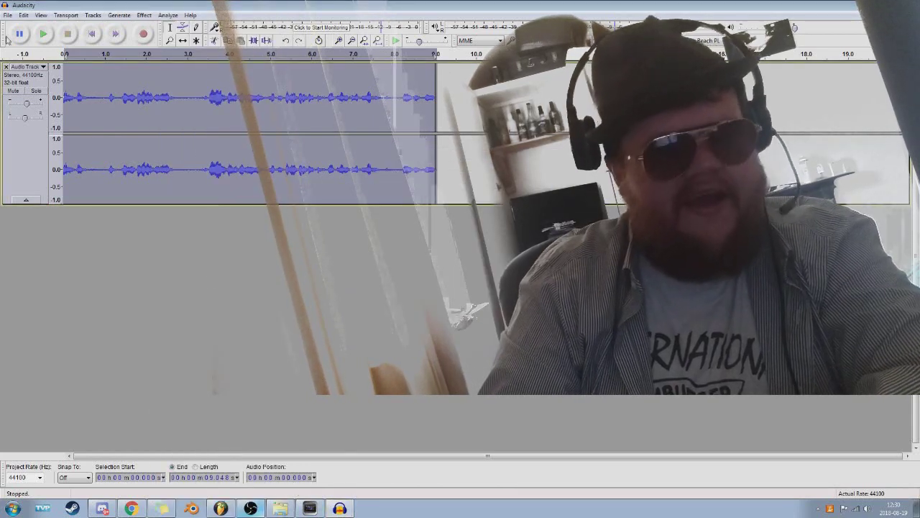
left_click(43, 33)
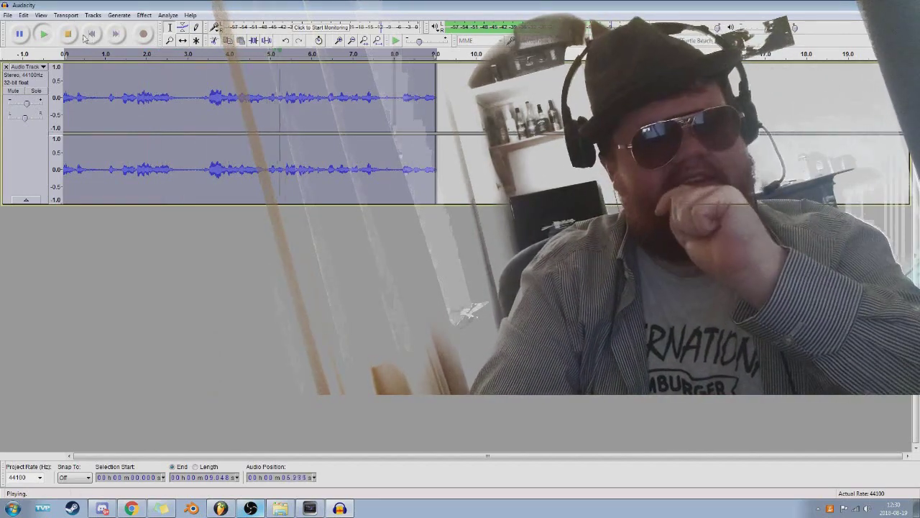
left_click(63, 32)
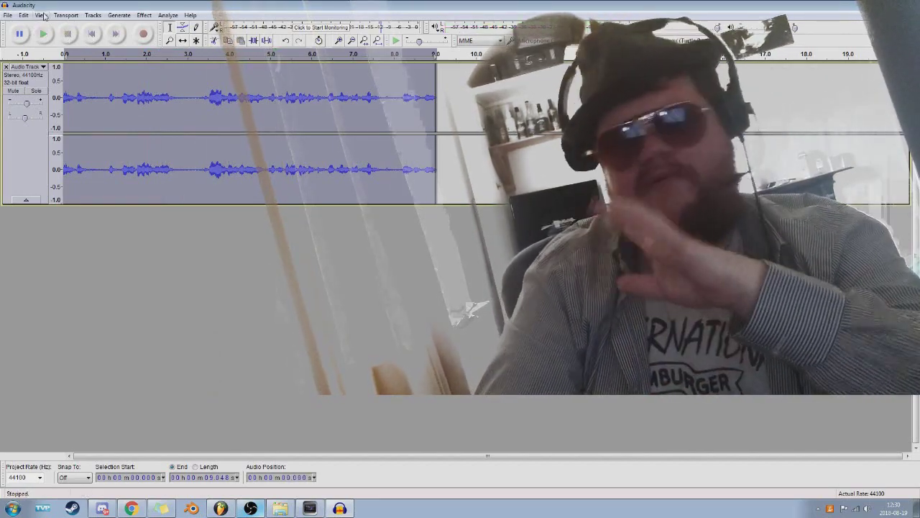
left_click(24, 15)
key("Escape")
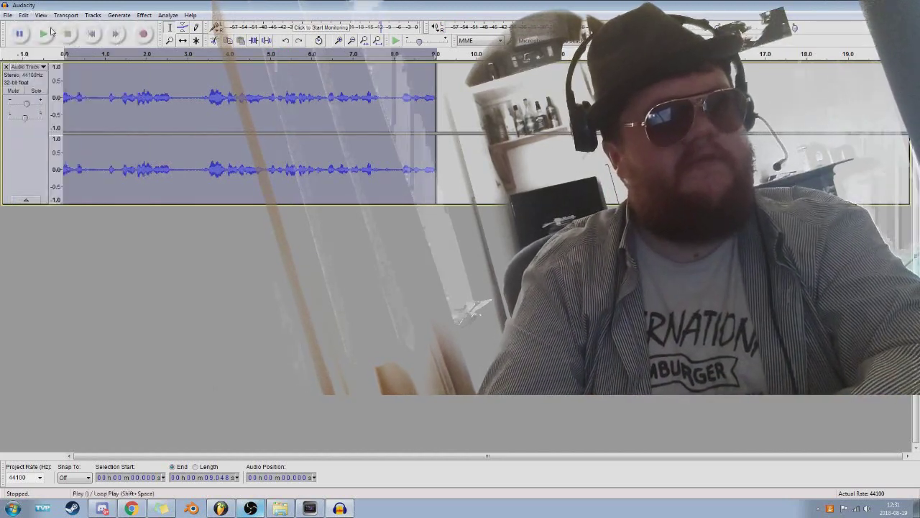
Step: Browse the Effect menu, close it, and reopen the effects list
left_click(143, 15)
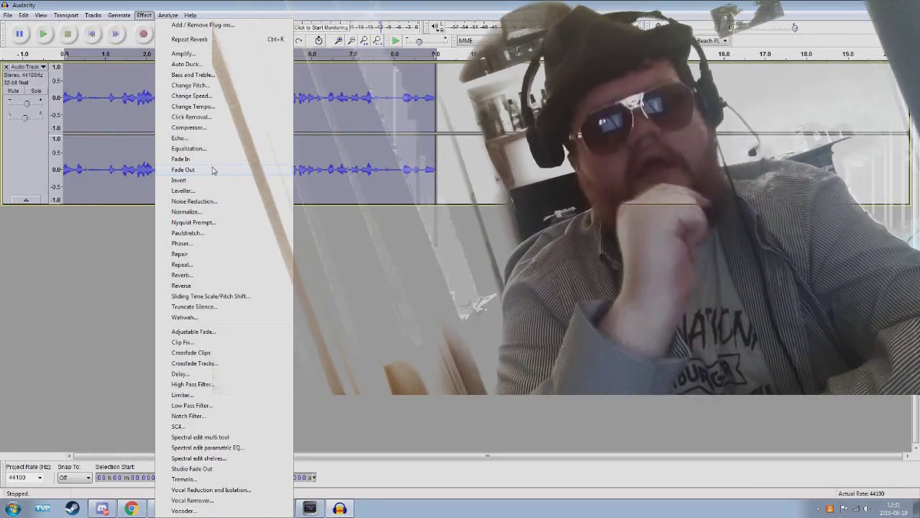
left_click(397, 126)
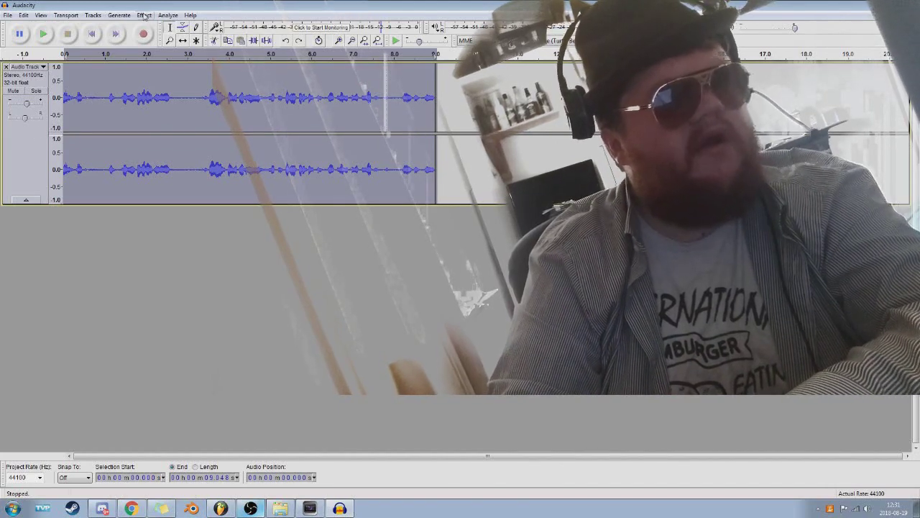
left_click(145, 16)
left_click(146, 15)
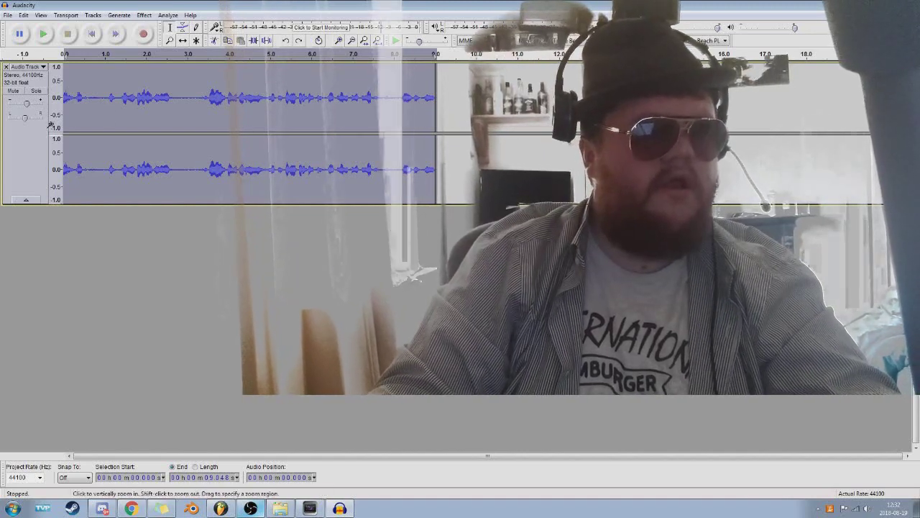
left_click(144, 15)
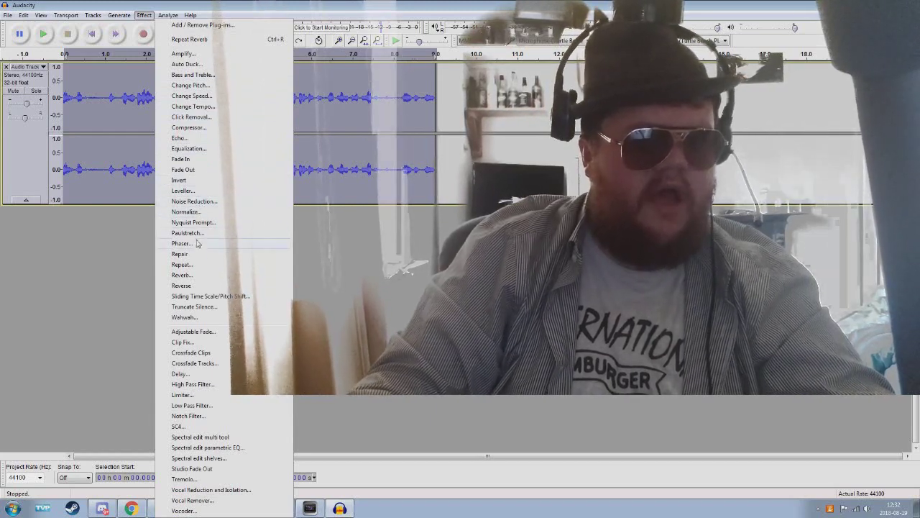
Step: In Equalization, try the RIAA curve with a preview, then the Bass Cut curve
left_click(201, 149)
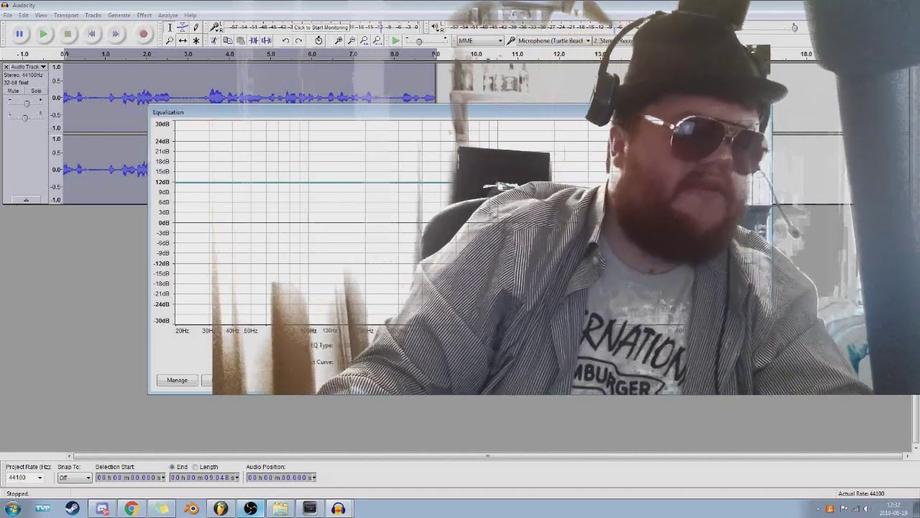
left_click(359, 362)
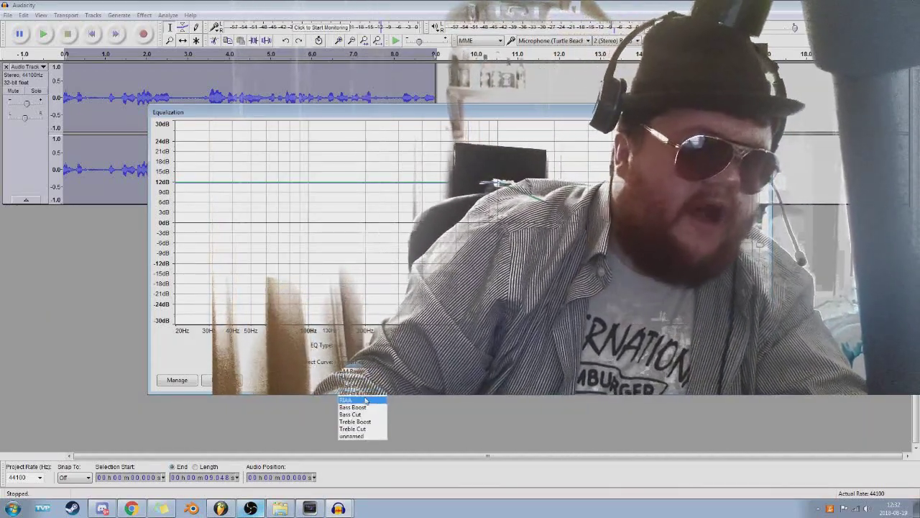
left_click(374, 399)
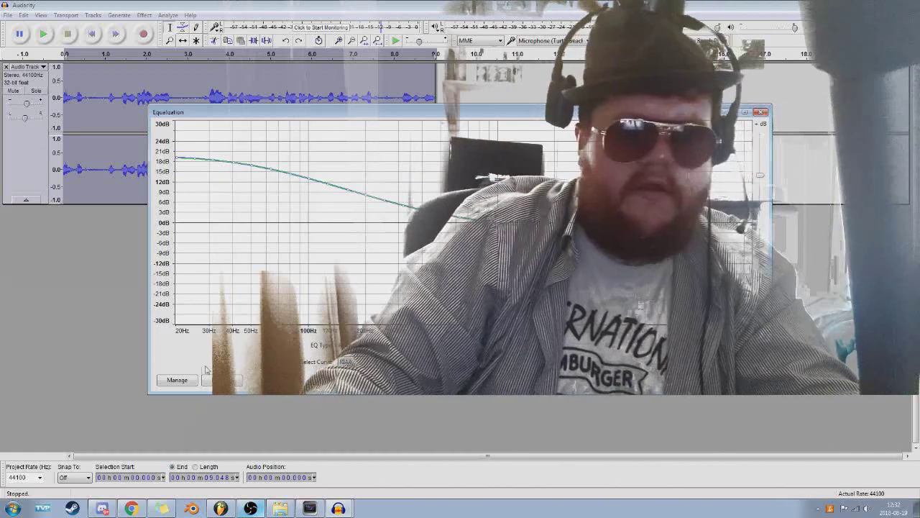
left_click(221, 380)
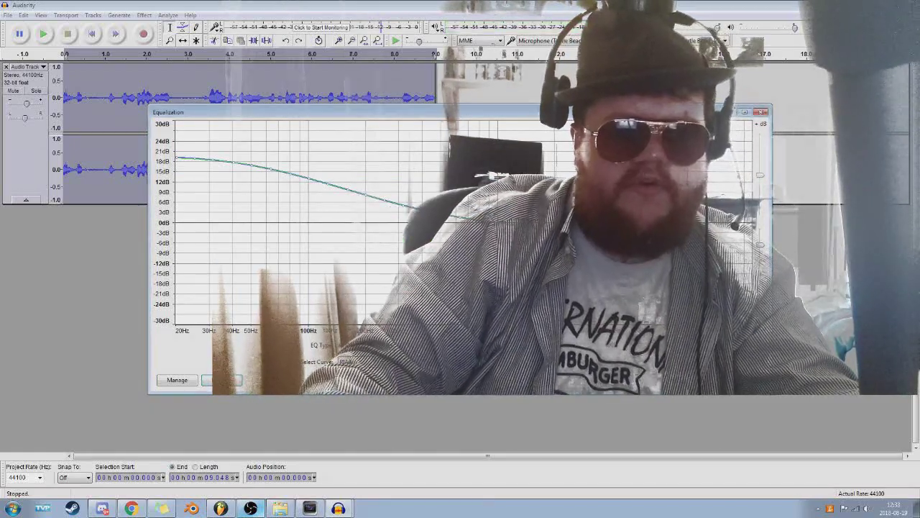
left_click(363, 361)
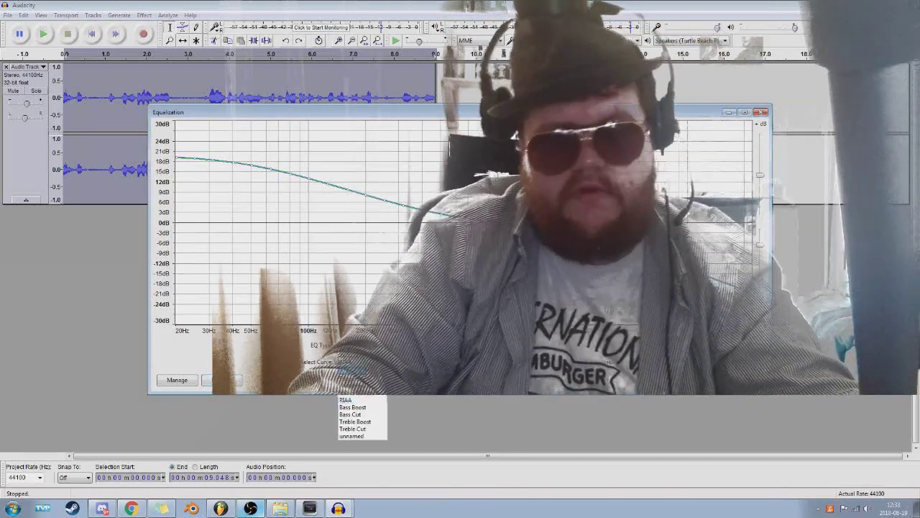
key("Down")
key("Down")
key("Return")
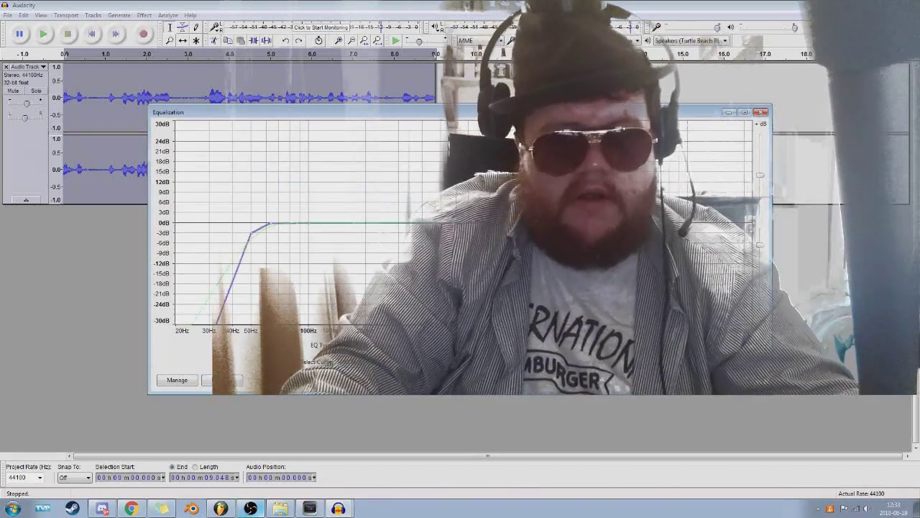
Step: Flatten the equalization curve, raise it to +12 dB, and apply it
key("Down")
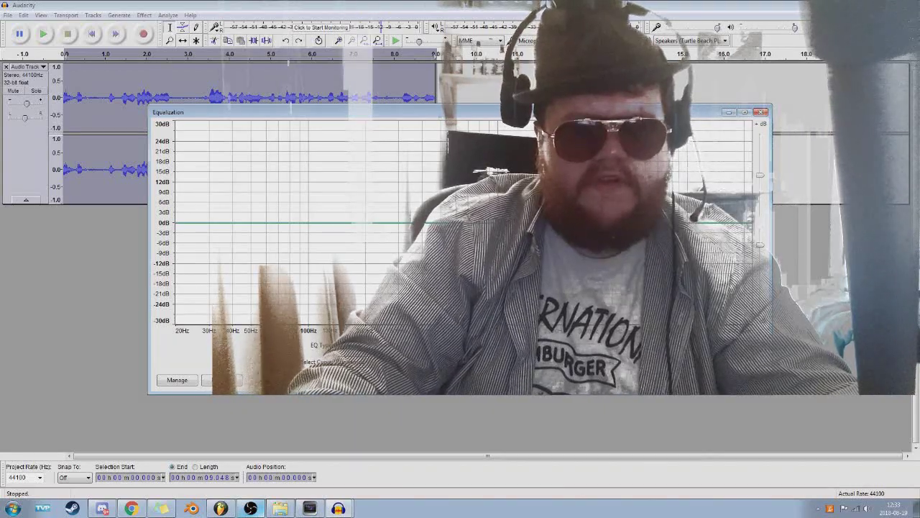
left_click_drag(597, 222, 597, 182)
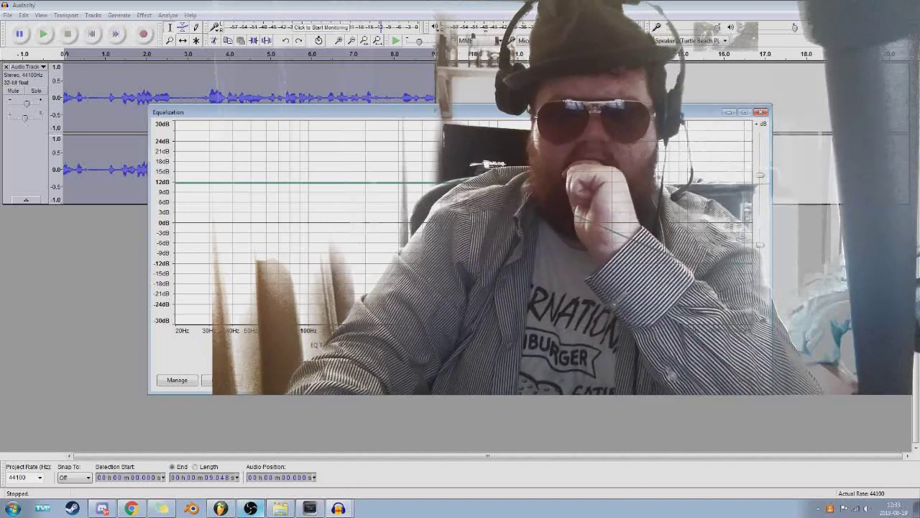
key("Return")
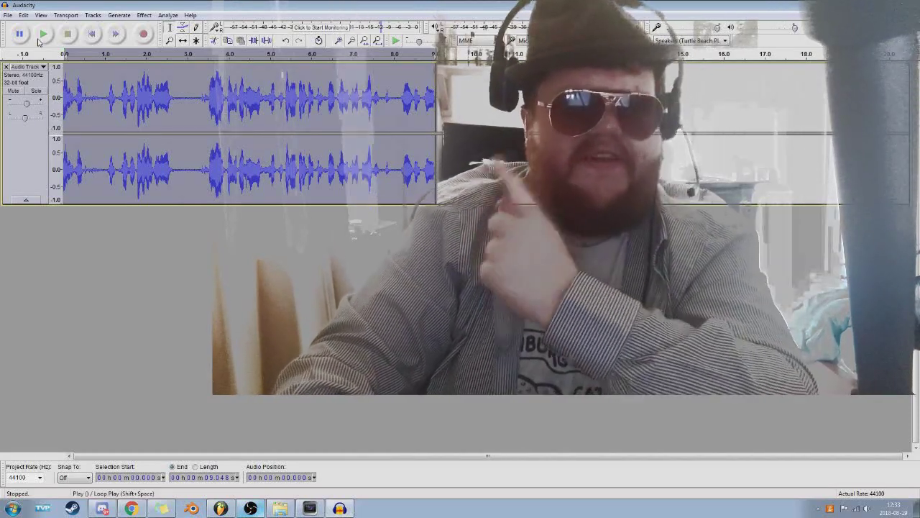
left_click(40, 41)
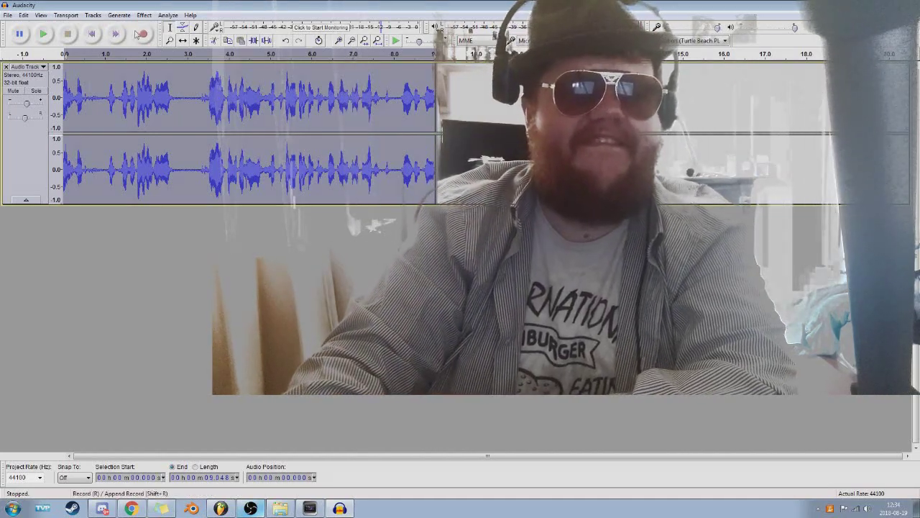
Step: Record a brief take onto a new track and delete that empty track
left_click(141, 33)
left_click(67, 34)
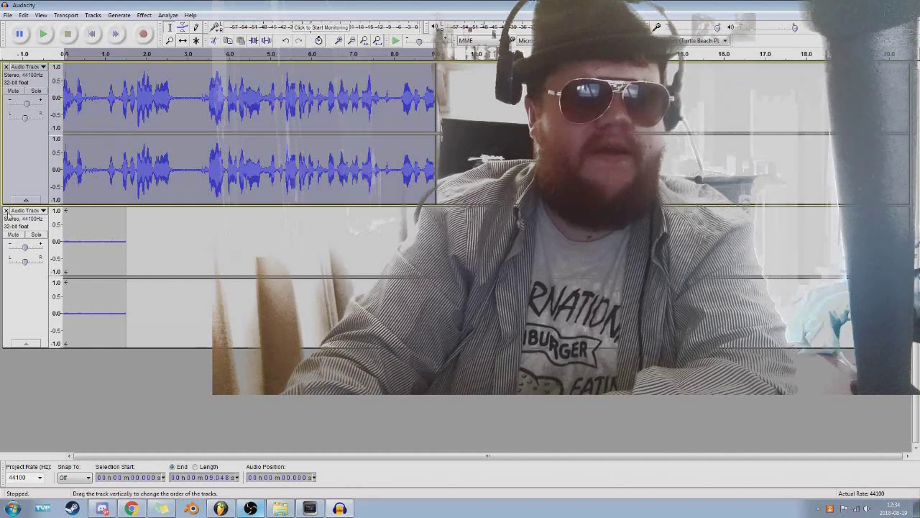
left_click(5, 211)
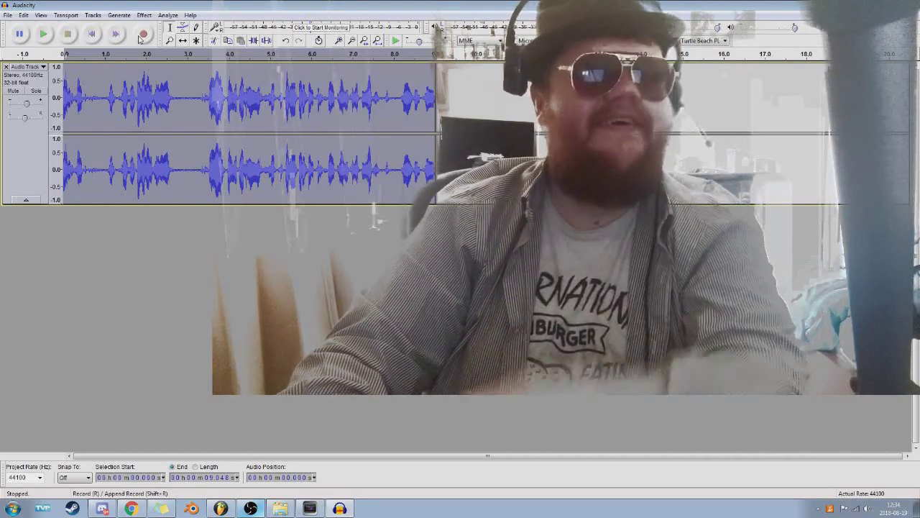
Step: Record a new 4.4-second take on a second stereo track
left_click(141, 34)
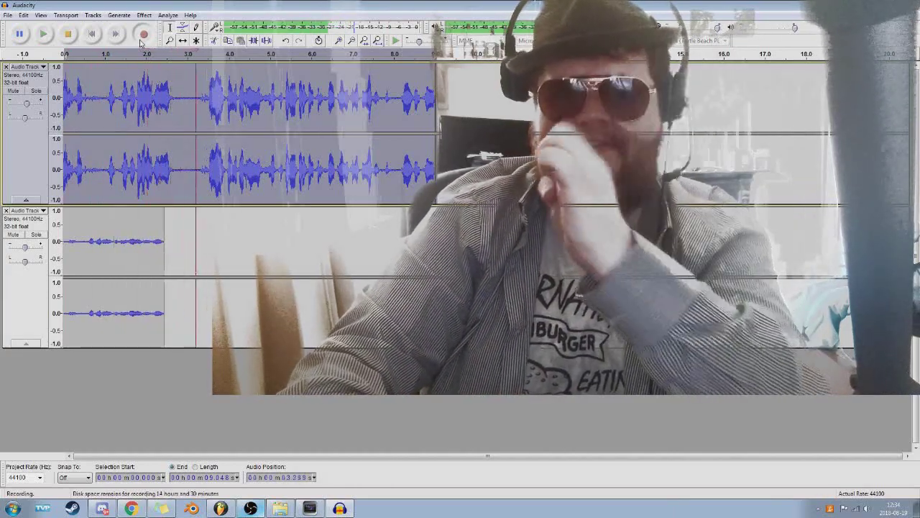
left_click(68, 34)
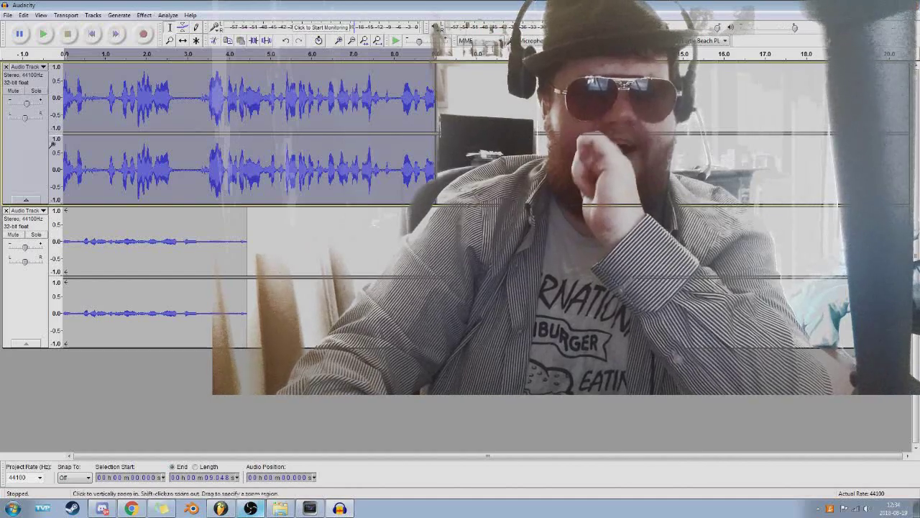
left_click(143, 15)
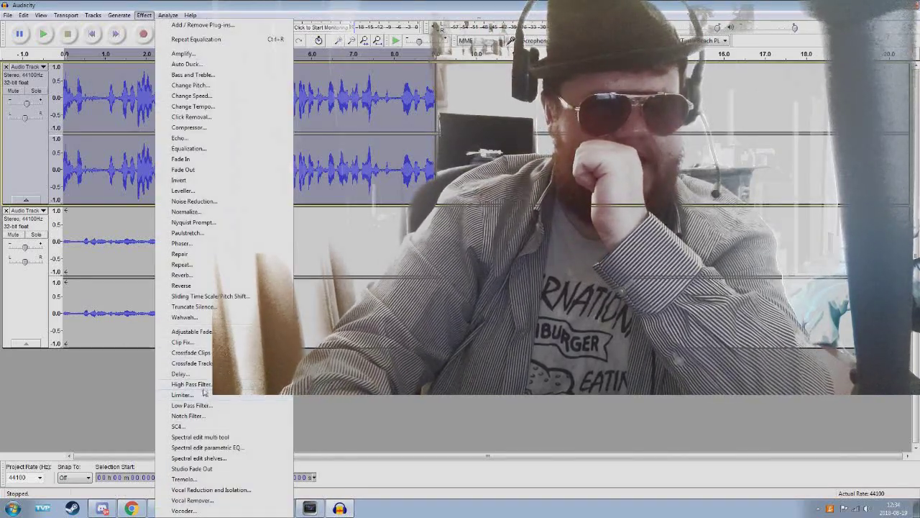
Step: Apply the High Pass Filter with default settings to the upper voice track
left_click(205, 387)
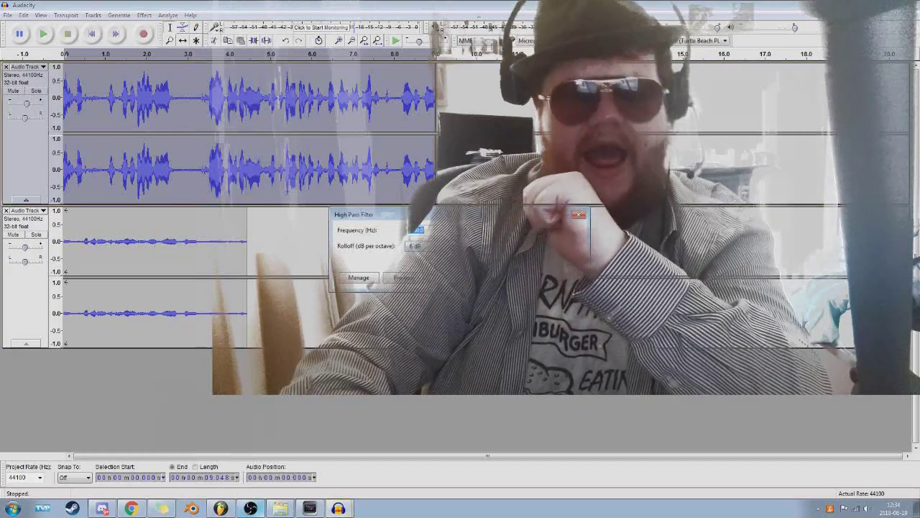
key("Return")
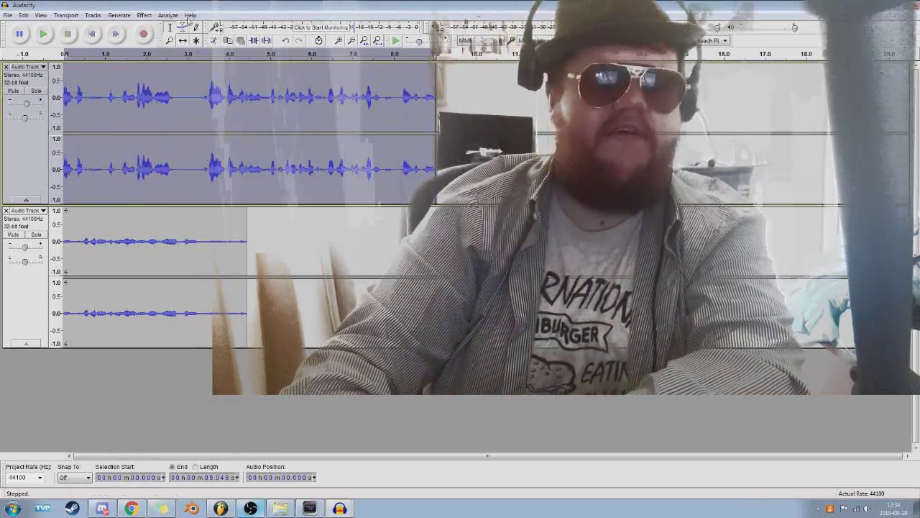
left_click(145, 16)
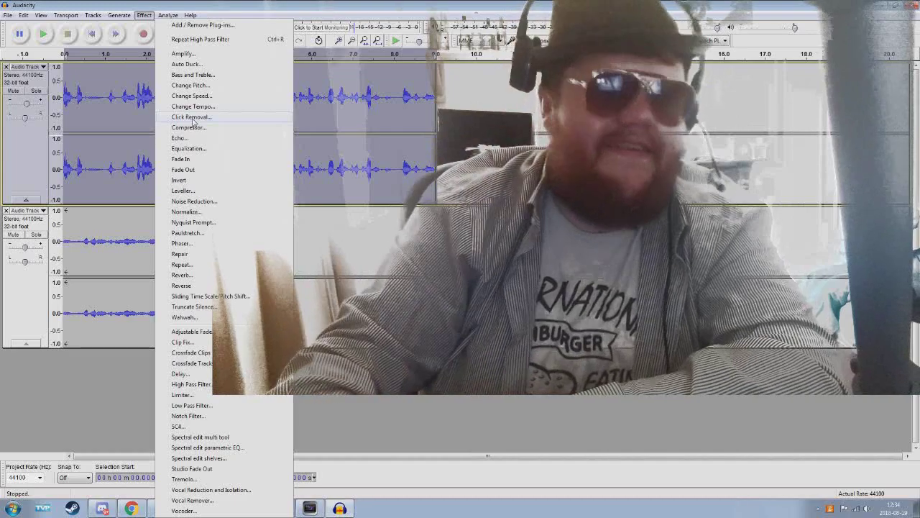
Step: Reapply the flat +12 dB equalization to the upper track and play the result
left_click(187, 148)
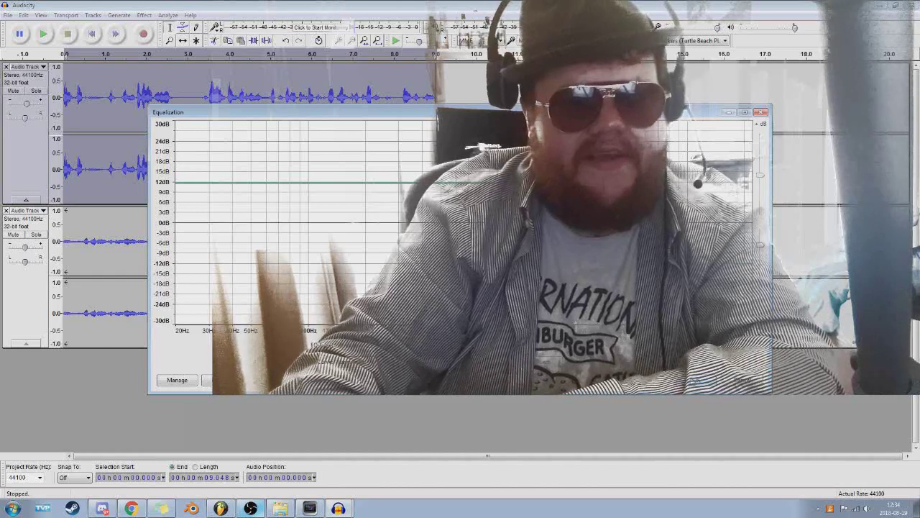
left_click(744, 380)
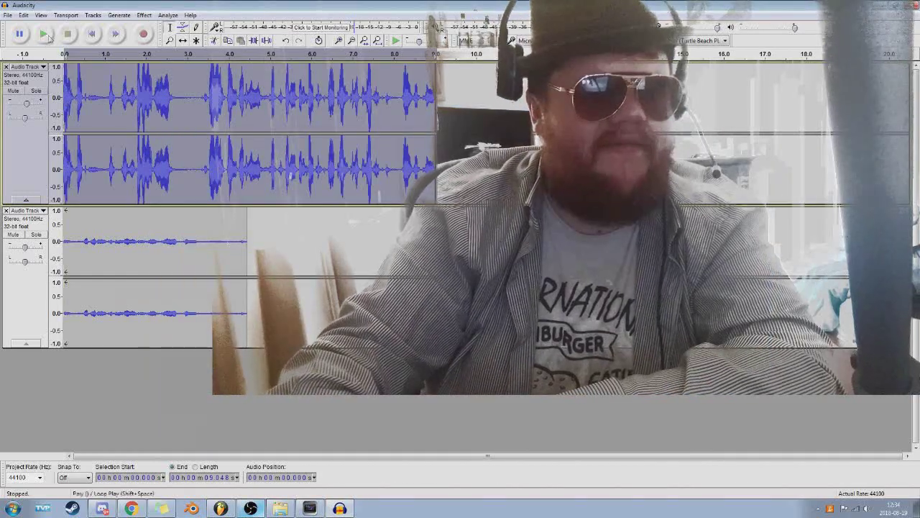
left_click(44, 38)
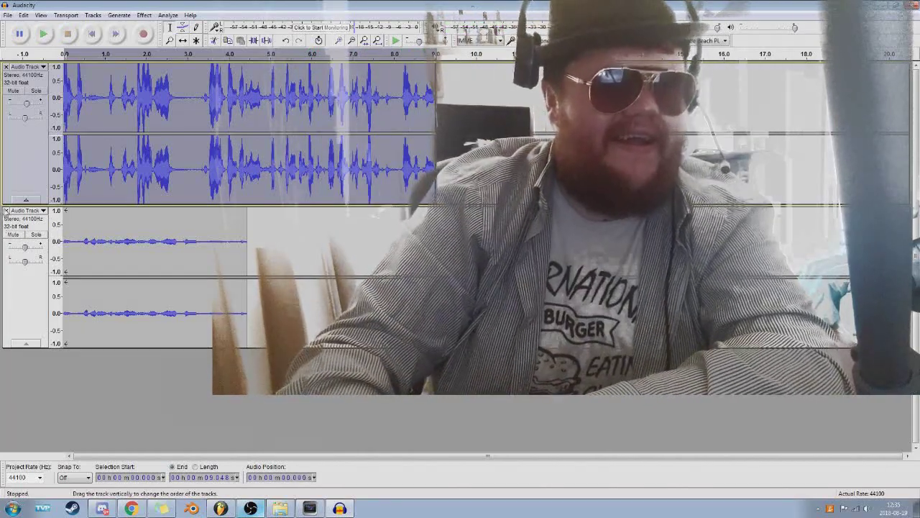
Step: Remove the second track and export the voice clip as a 16-bit WAV named 'old r'
left_click(5, 210)
left_click(7, 15)
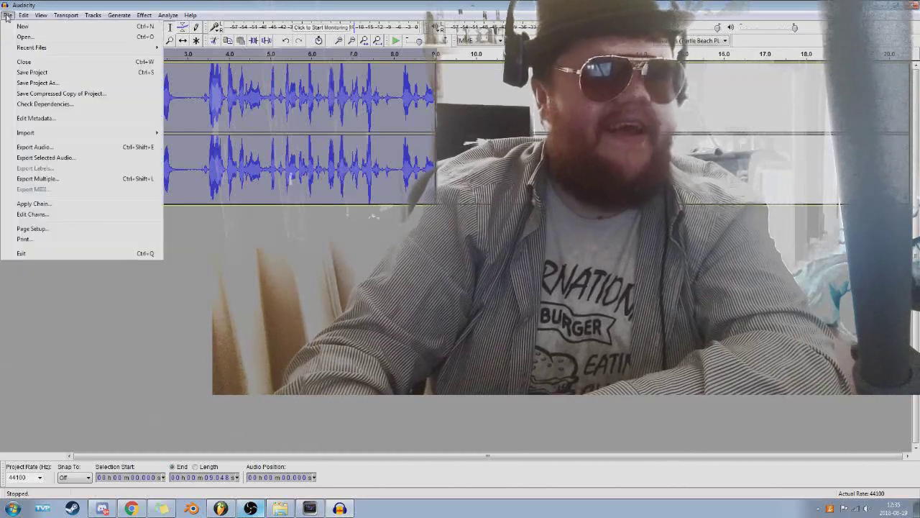
left_click(63, 147)
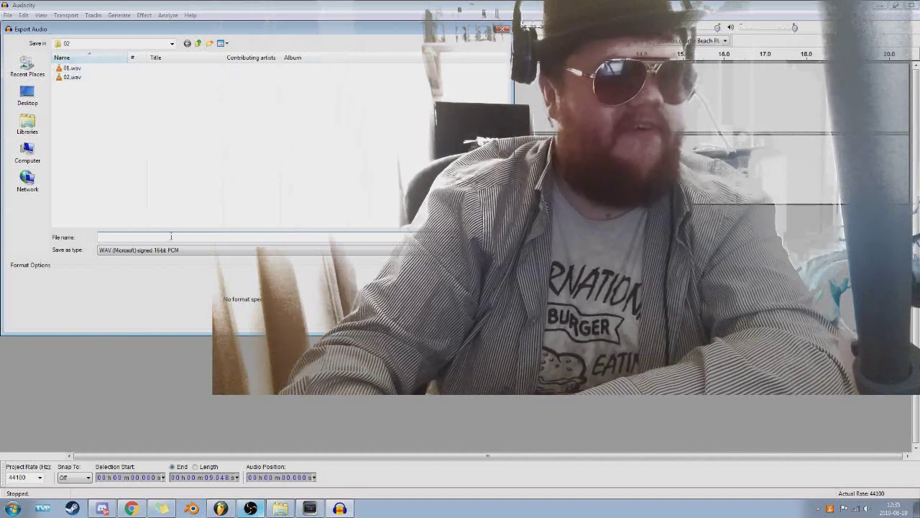
type("old radio")
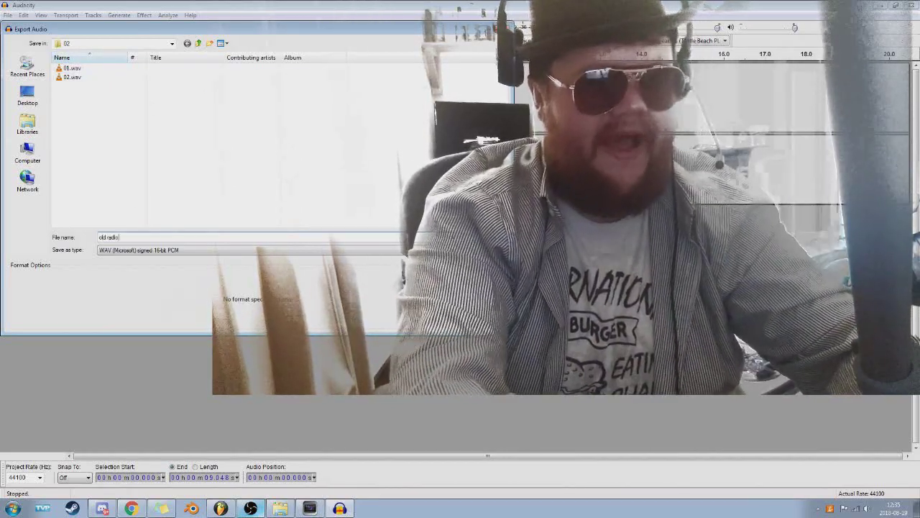
key("Return")
key("Return")
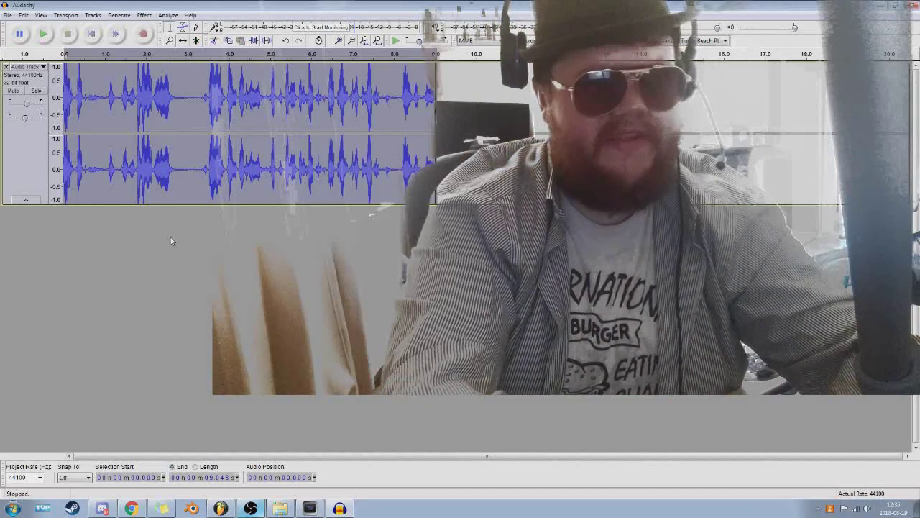